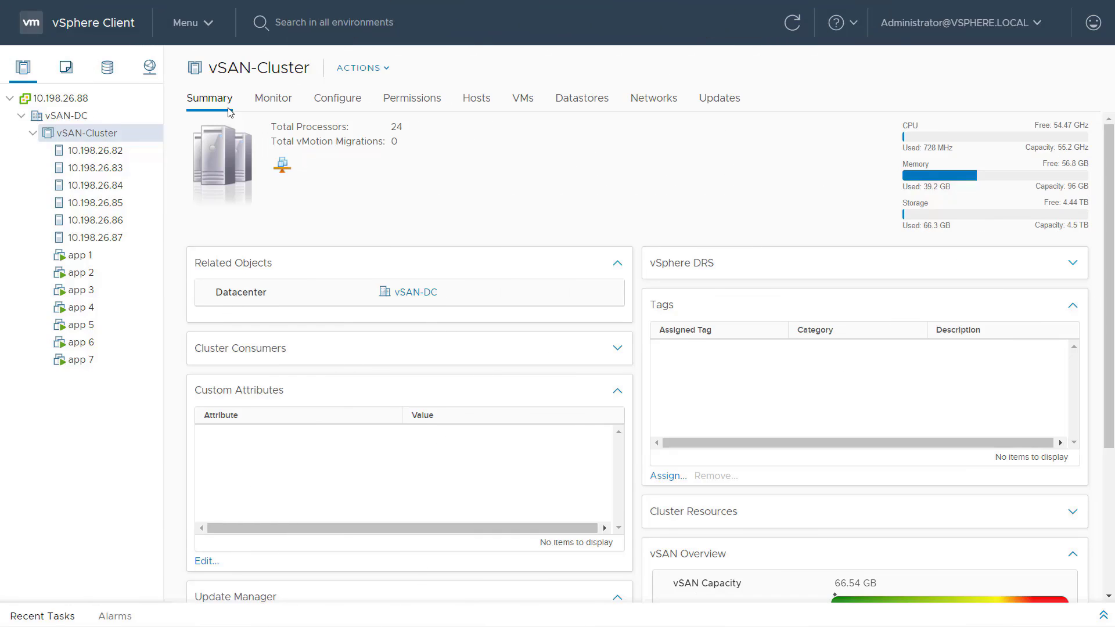
Bring up the Enter Maintenance Mode dialog for host 10.198.26.87 from its actions menu.
right_click(130, 242)
mouse_move(195, 218)
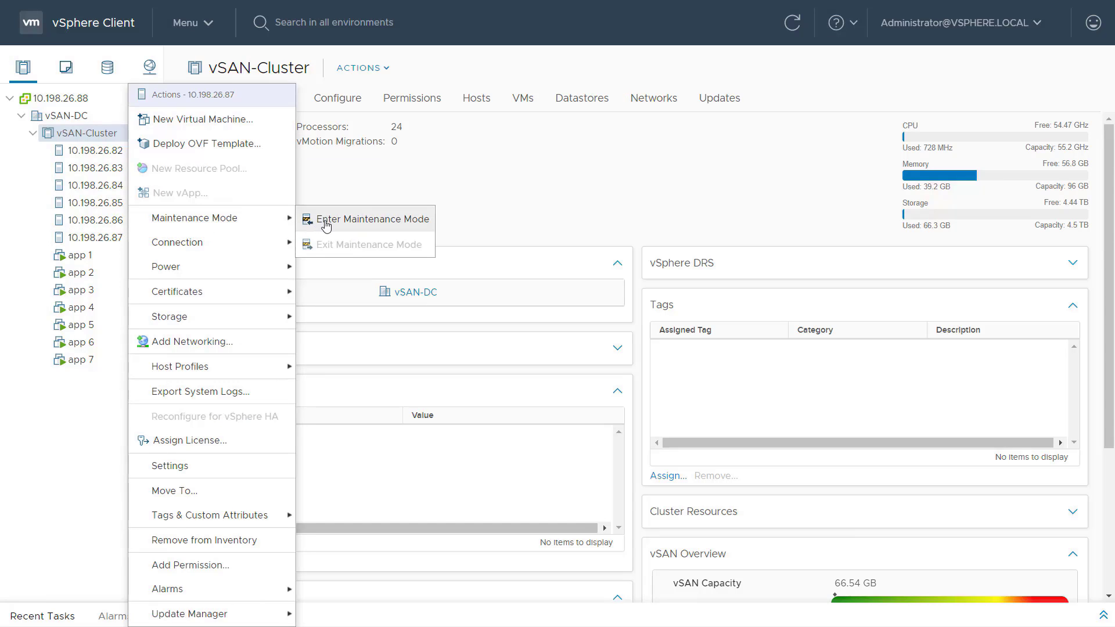
click(327, 226)
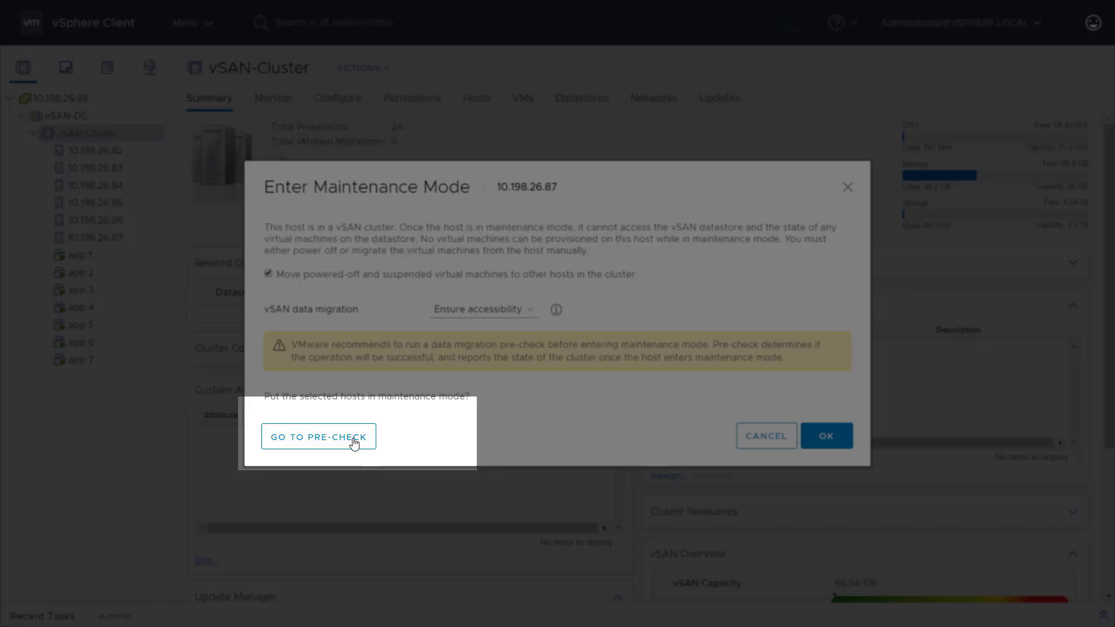
Pre-check host 10.198.26.87 with Full data migration, showing 380 MB would be moved.
click(354, 444)
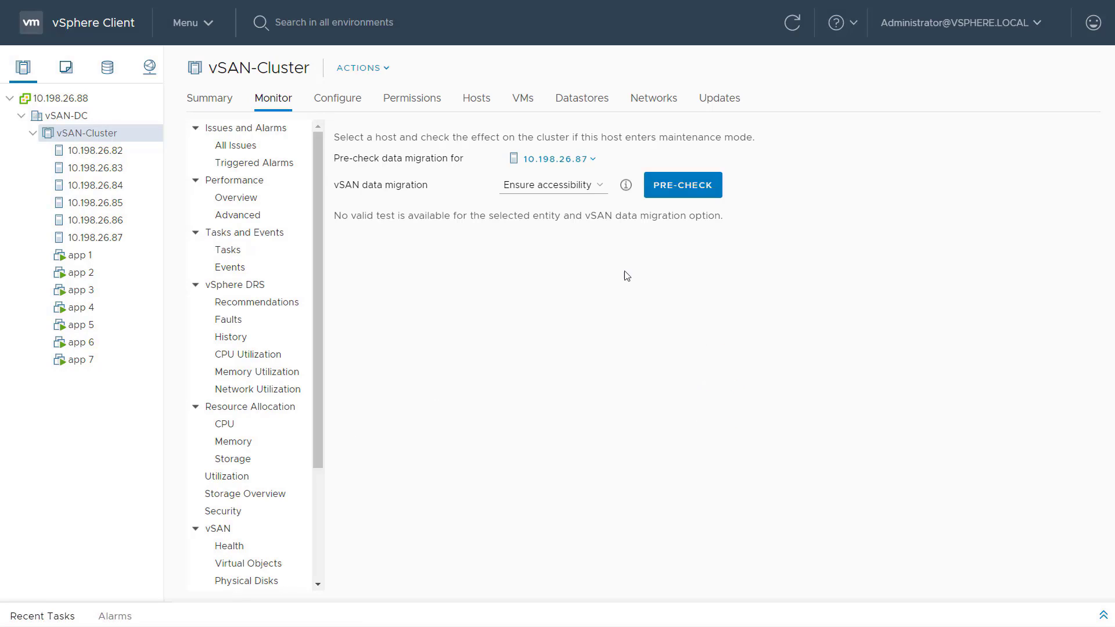
click(582, 185)
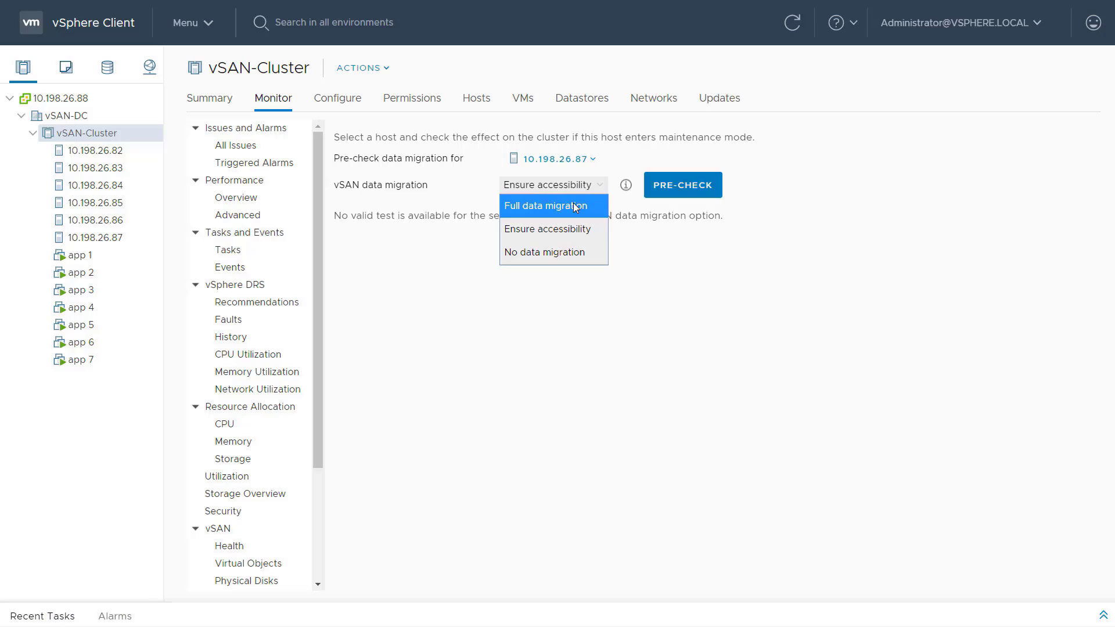
click(576, 207)
click(671, 187)
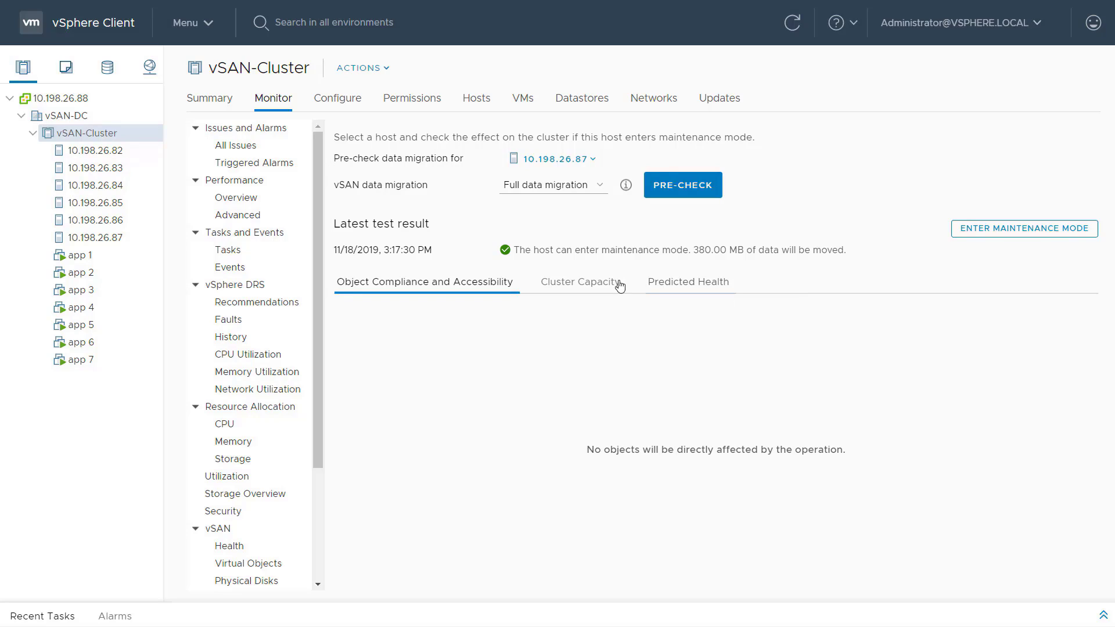
Review predicted capacity for Rack 2 and Rack 1, then the all-passing predicted health checks.
click(606, 285)
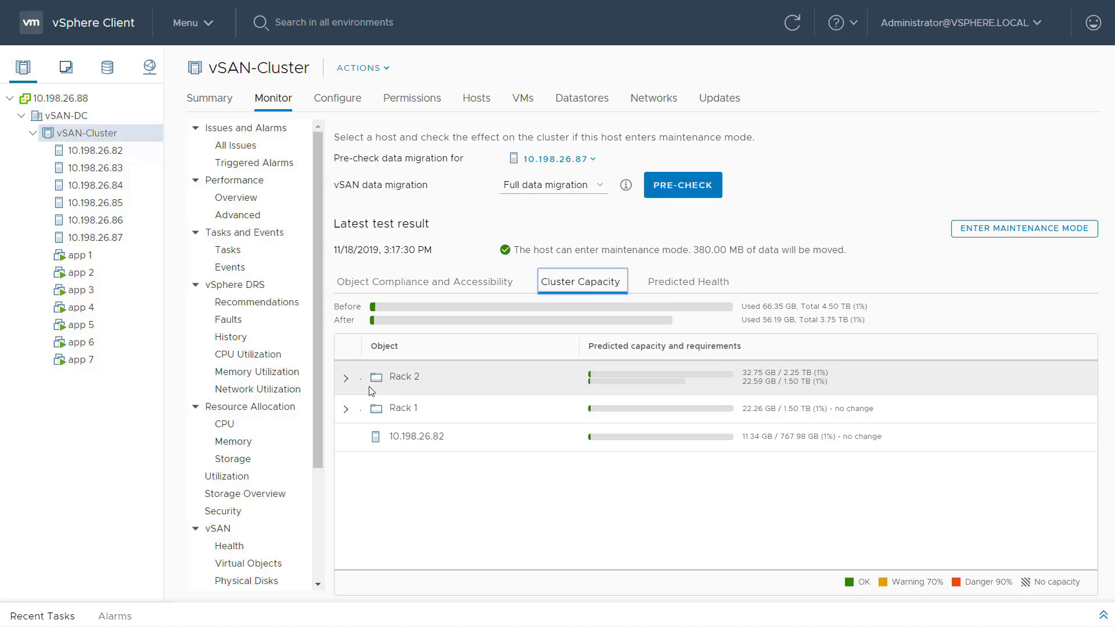
click(351, 385)
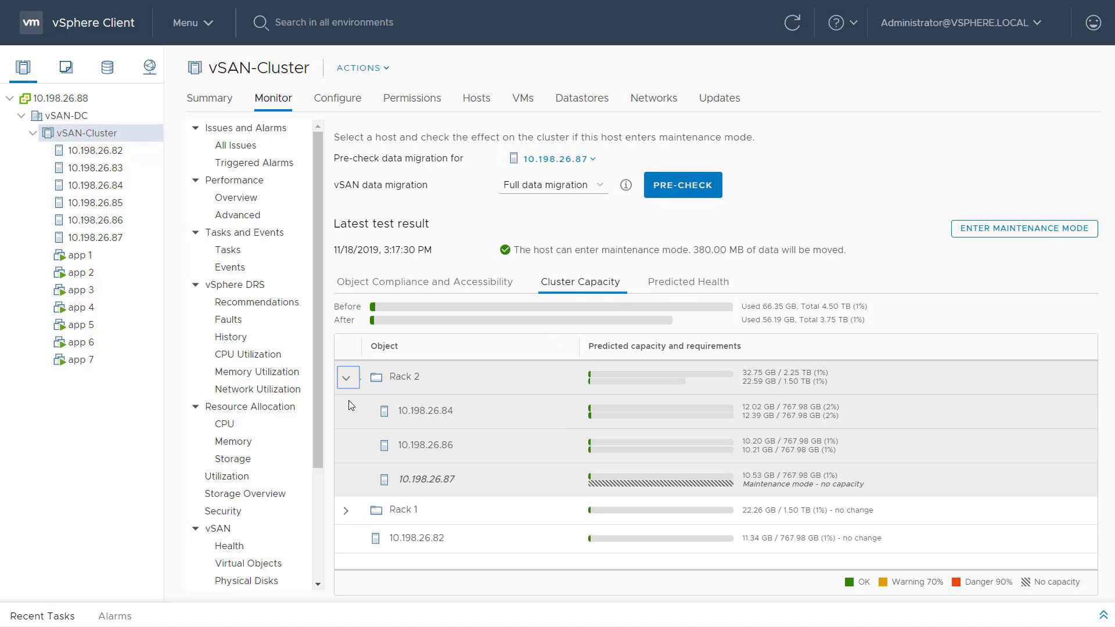
click(346, 514)
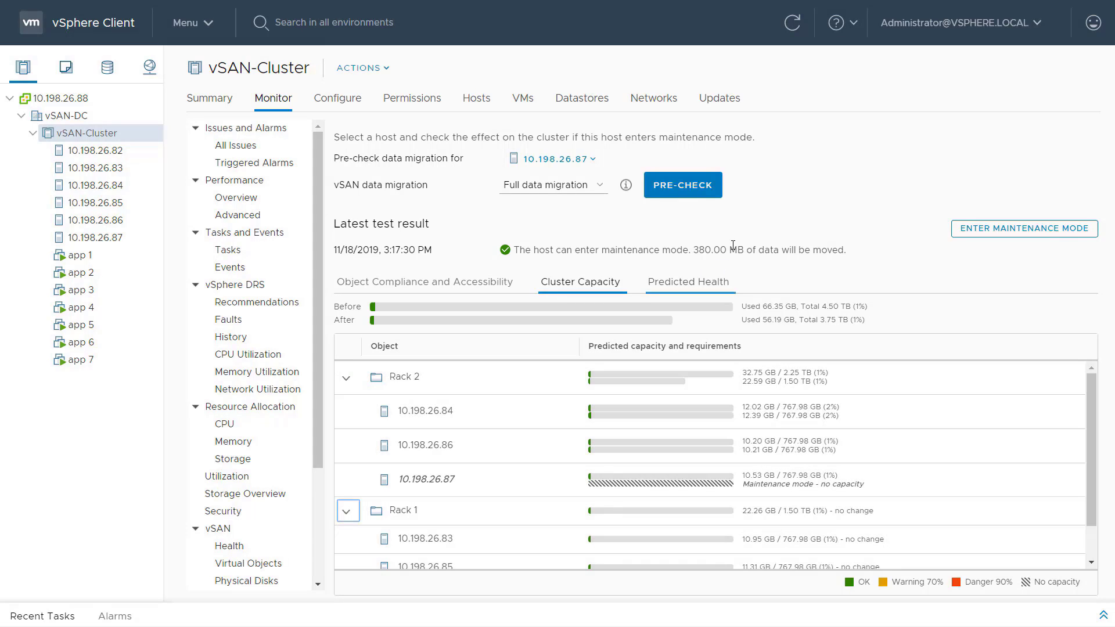
click(680, 297)
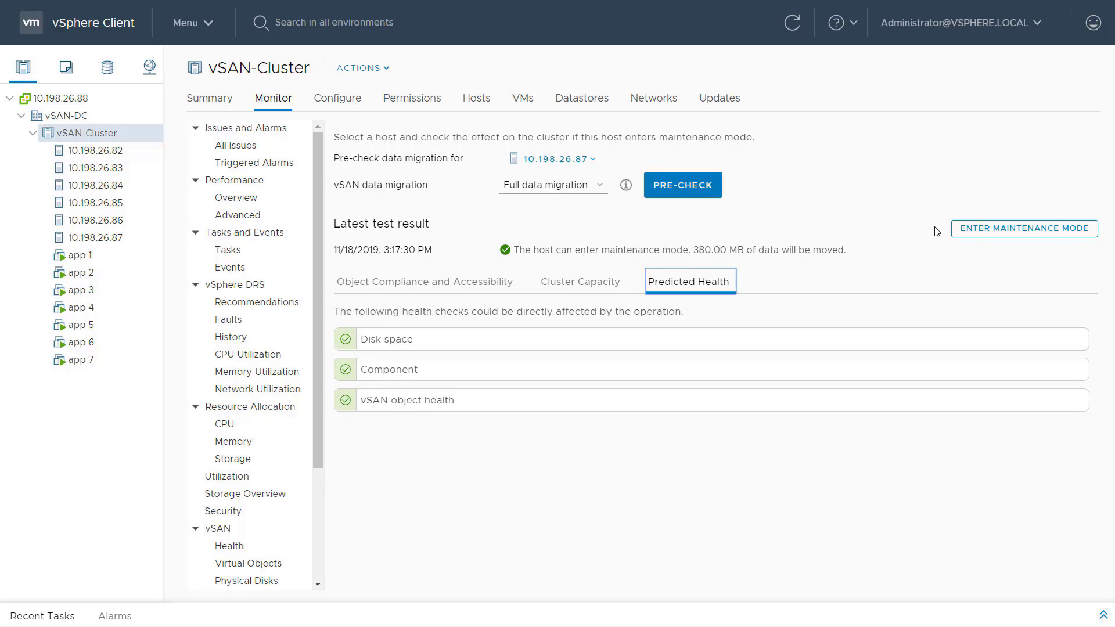
Enter maintenance mode for 10.198.26.87 from the pre-check results and confirm it.
click(996, 236)
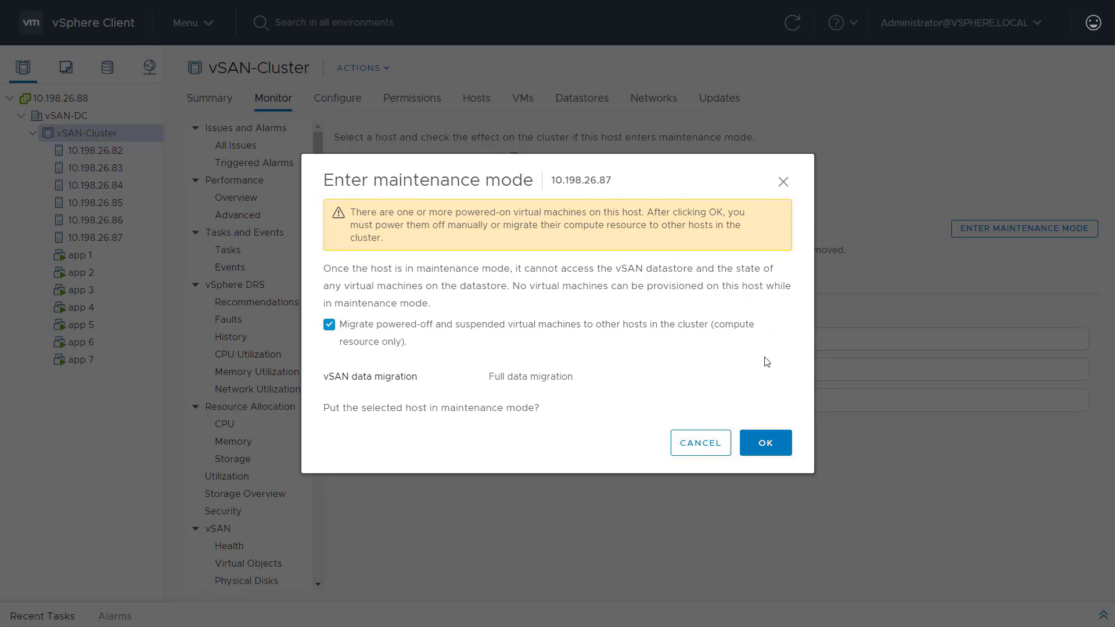
click(766, 444)
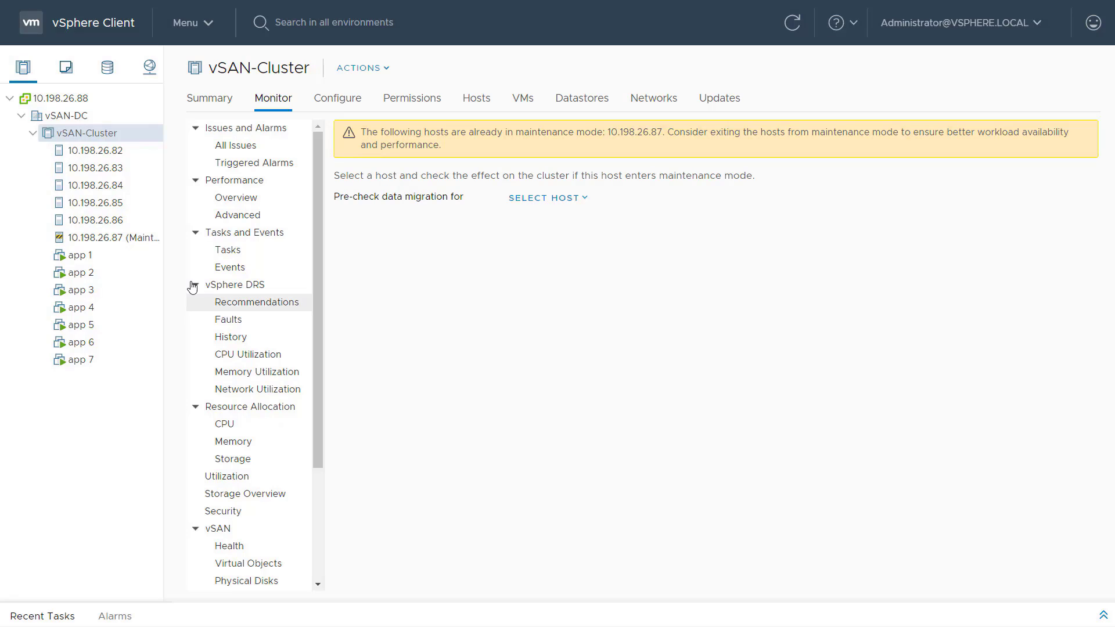
Move host 10.198.26.87 out of vSAN-Cluster into the vSAN-DC datacenter.
right_click(61, 242)
mouse_move(108, 242)
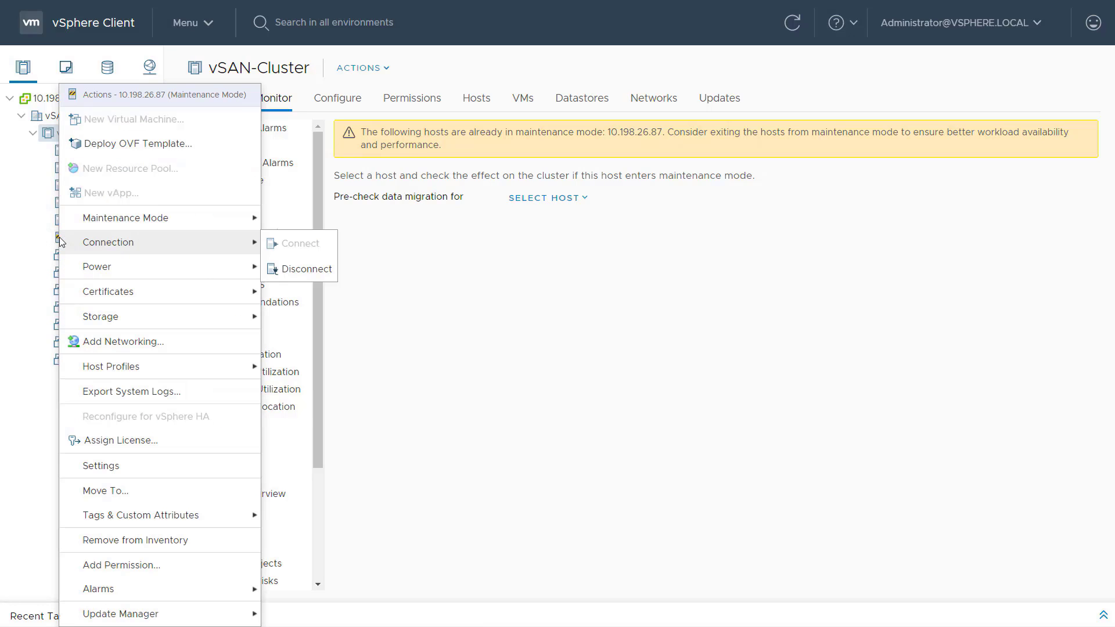
click(152, 497)
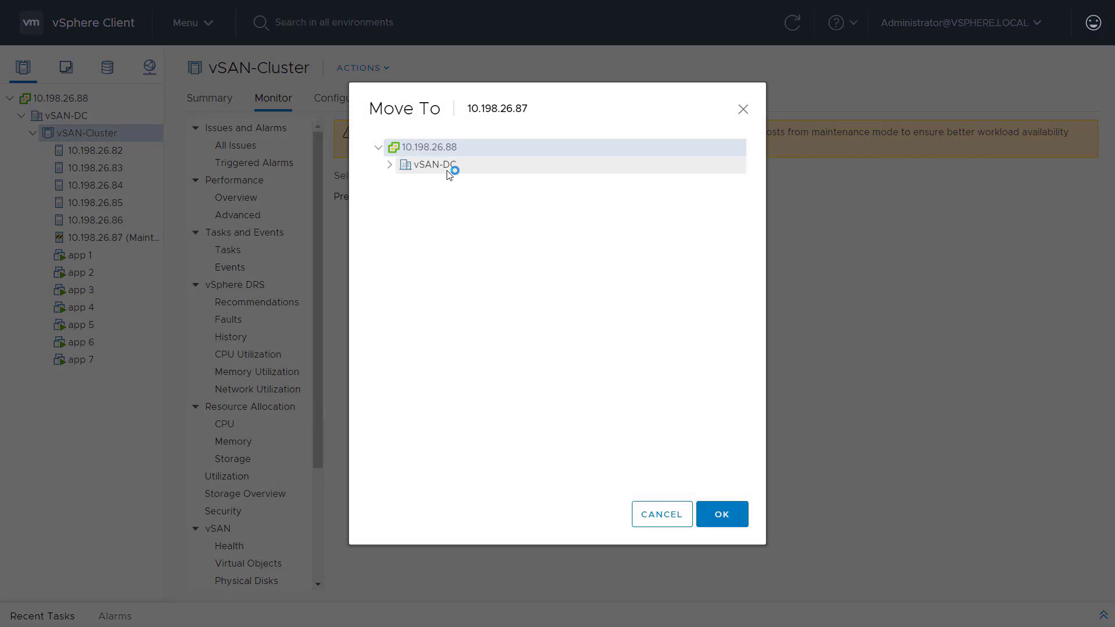
click(449, 173)
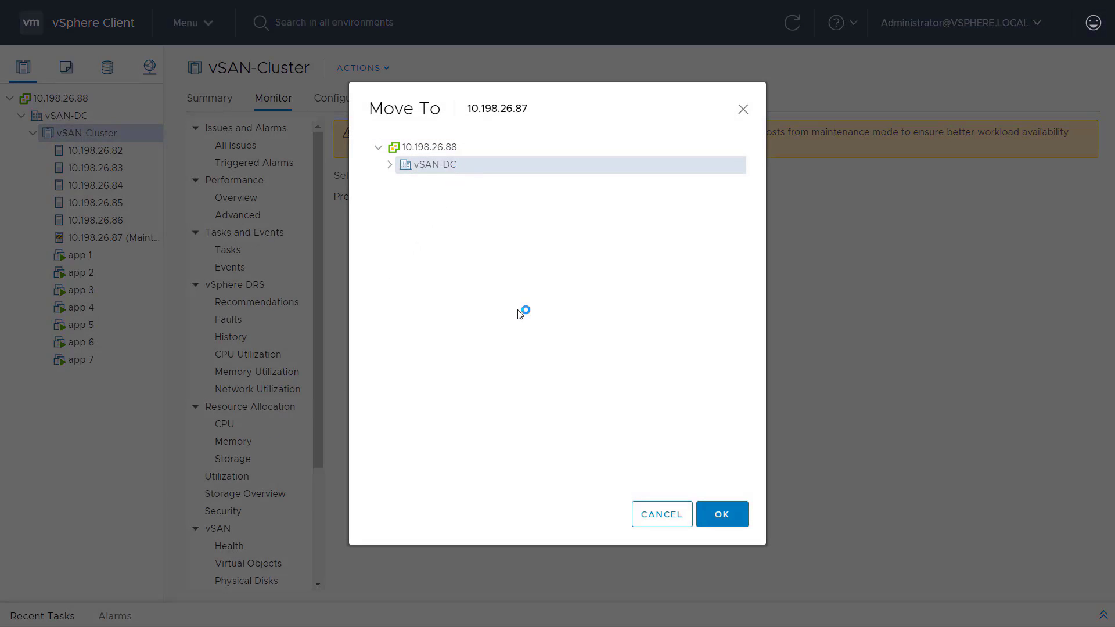
click(717, 523)
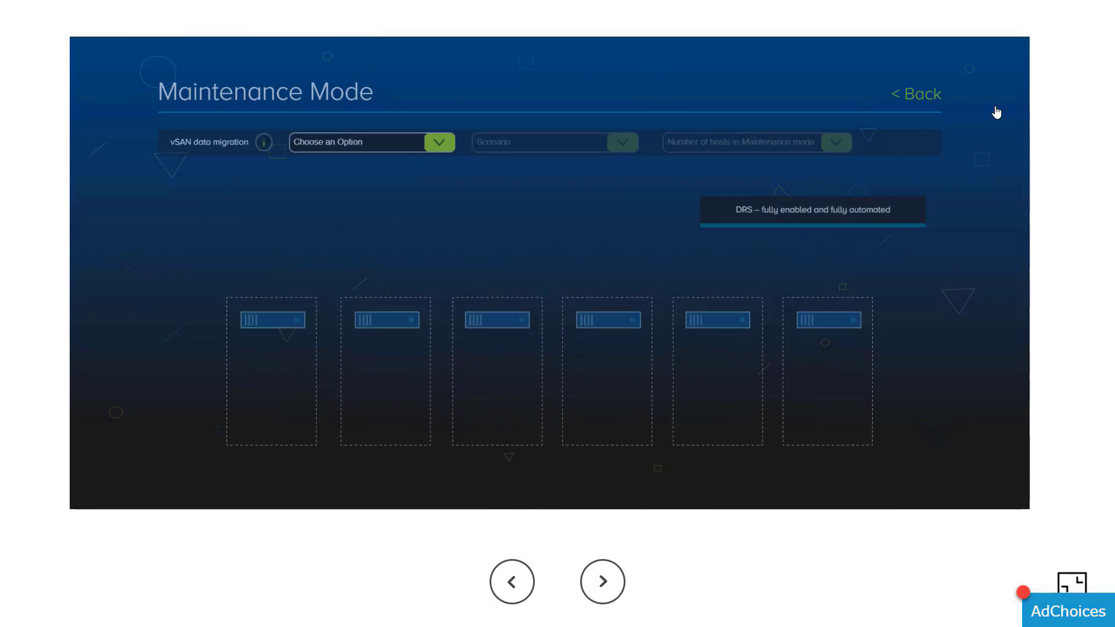
Set the simulator's vSAN data migration to Full data migration and list the storage policy scenarios.
click(417, 131)
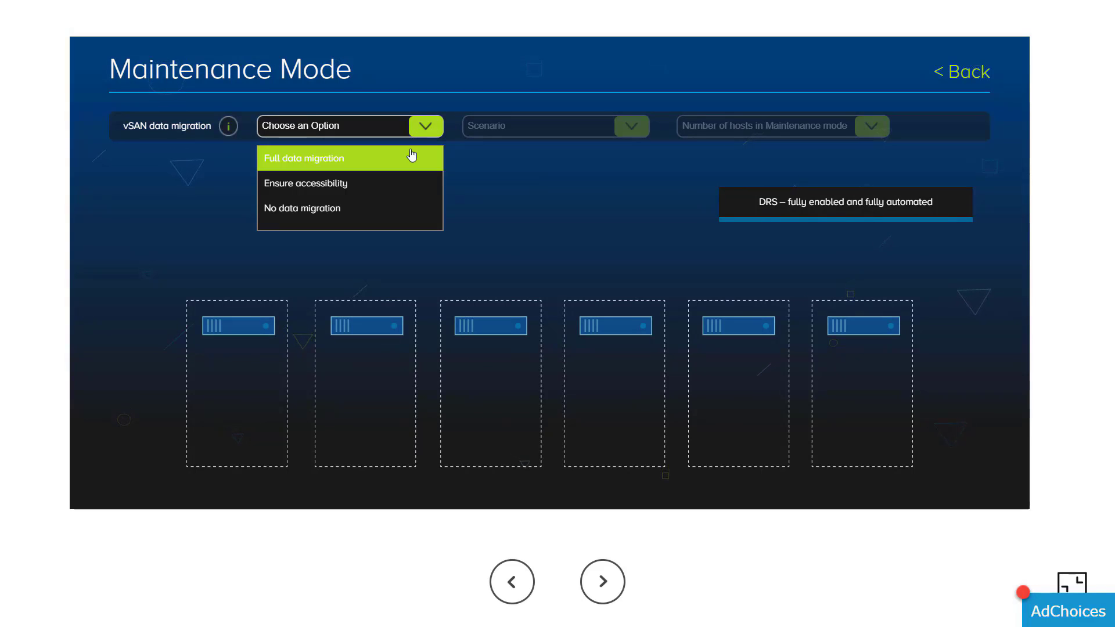
click(410, 157)
click(534, 129)
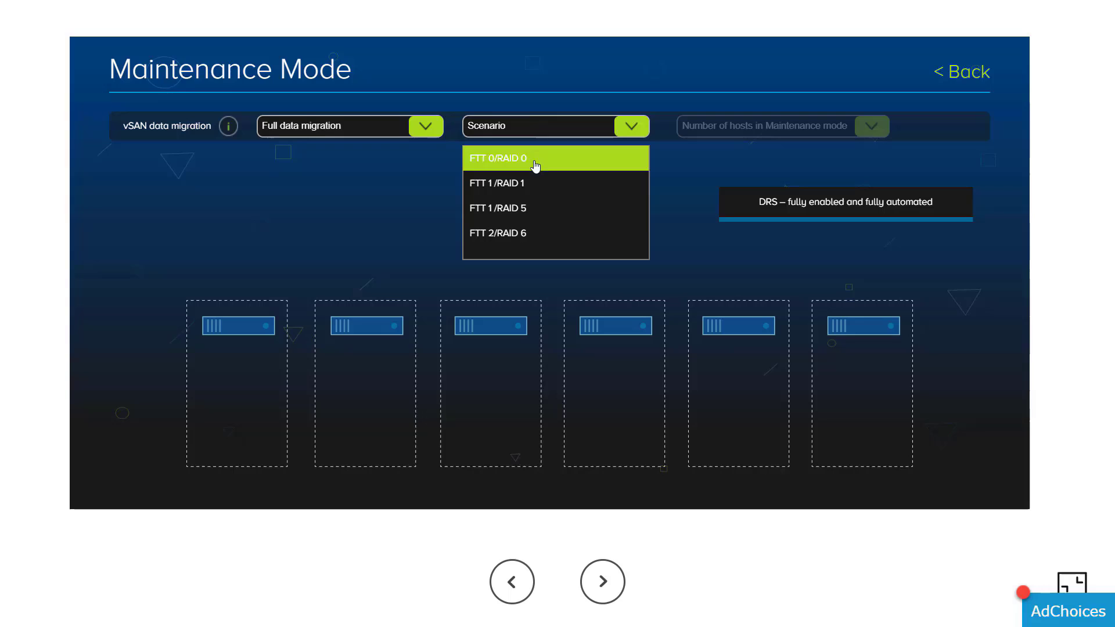